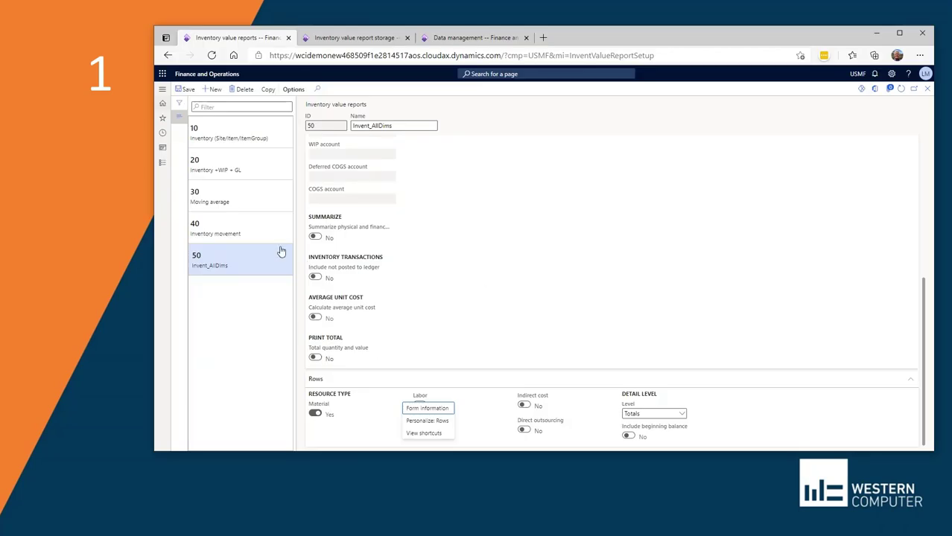
Review the Invent_AllDims report's general, column and row settings, including the available detail level options
scroll(495, 255, "up", 5)
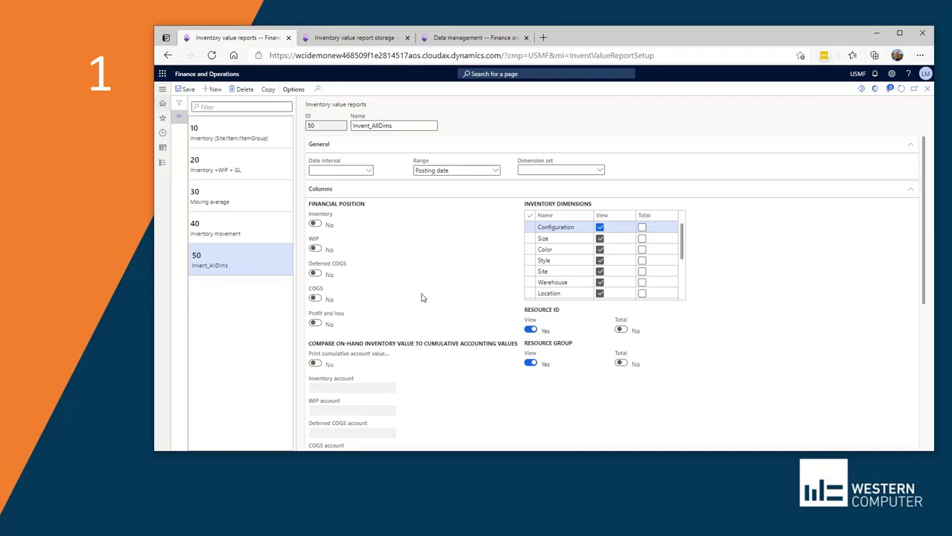
scroll(423, 297, "down", 1)
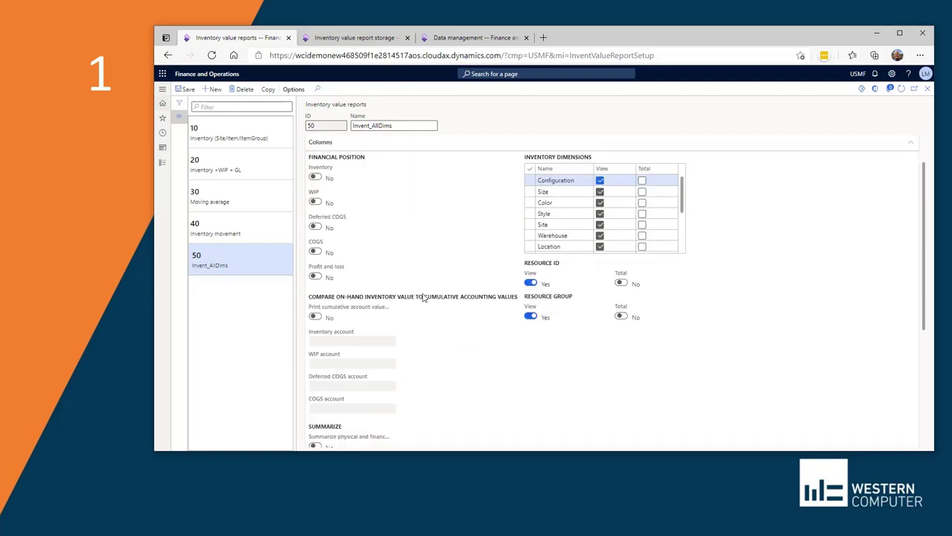
scroll(422, 297, "down", 1)
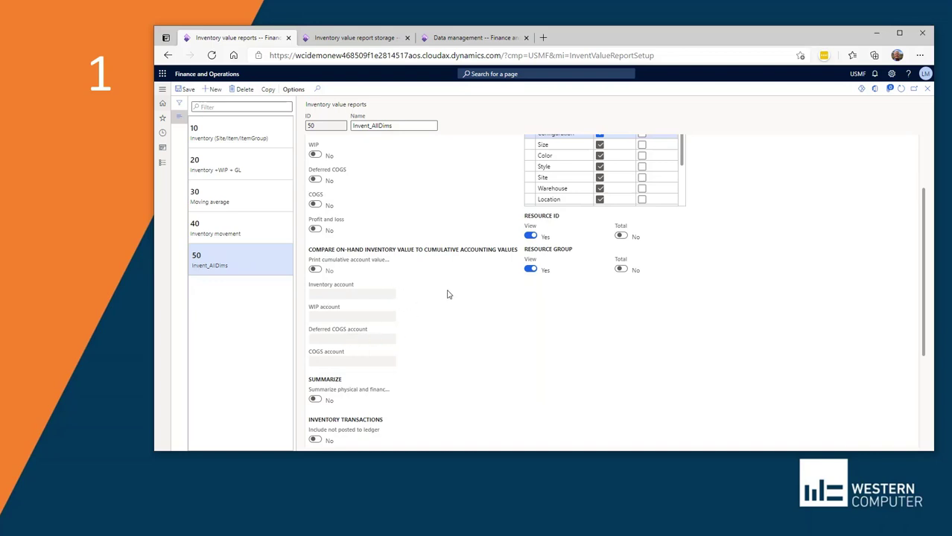
scroll(465, 300, "down", 1)
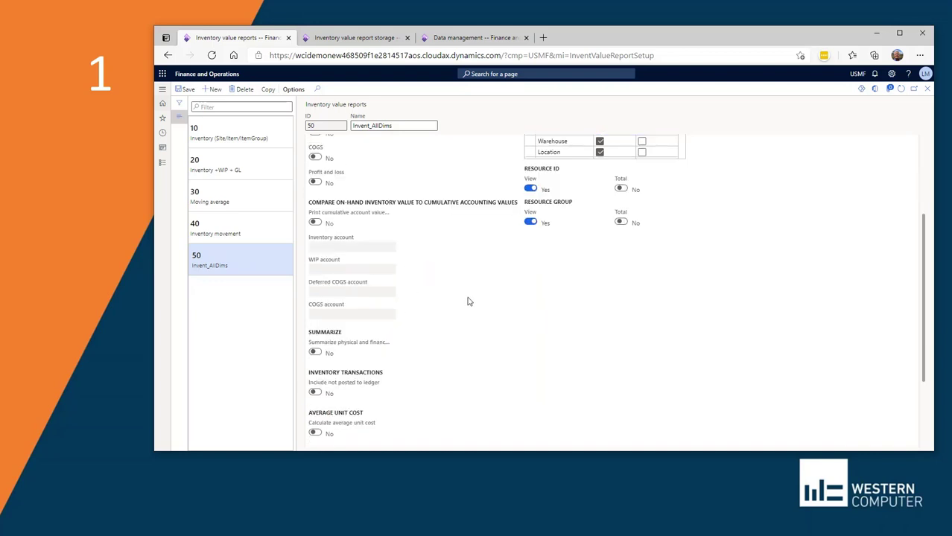
scroll(469, 301, "up", 3)
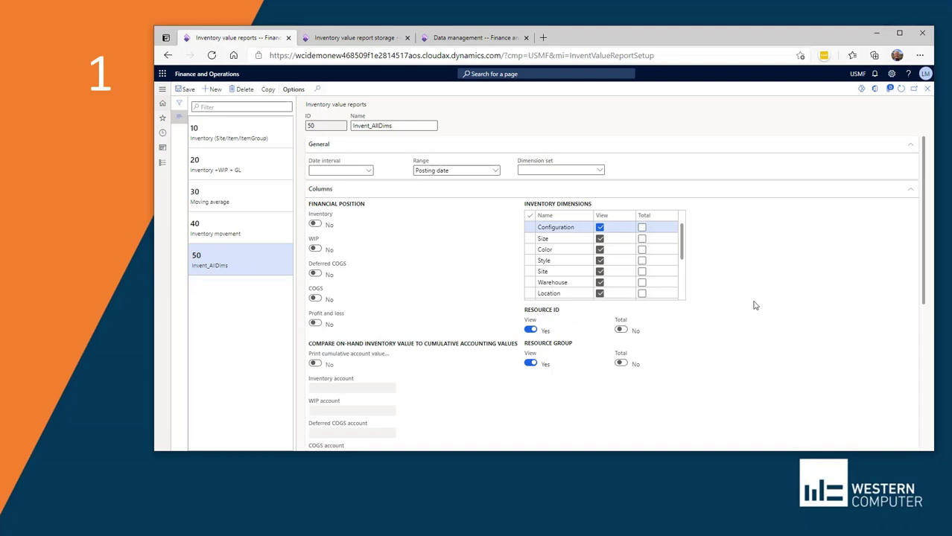
scroll(754, 306, "down", 5)
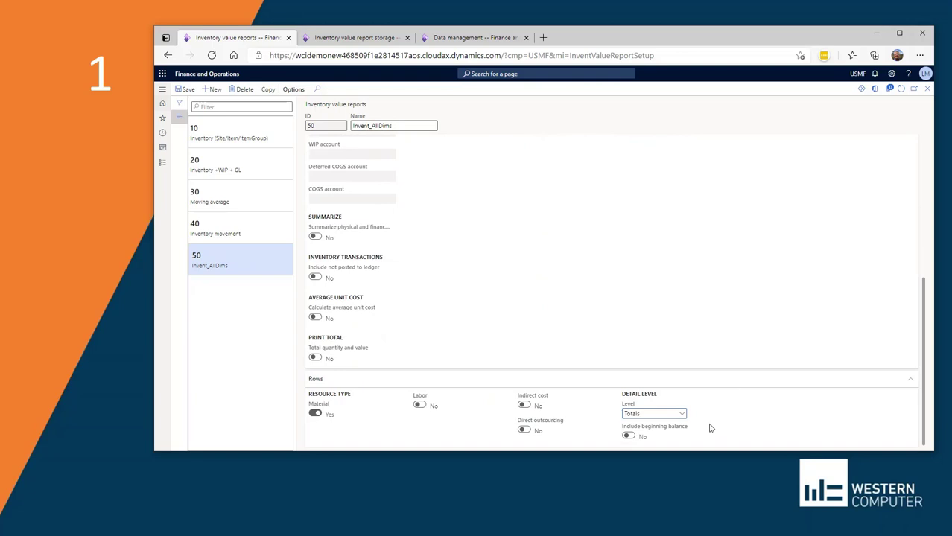
left_click(681, 414)
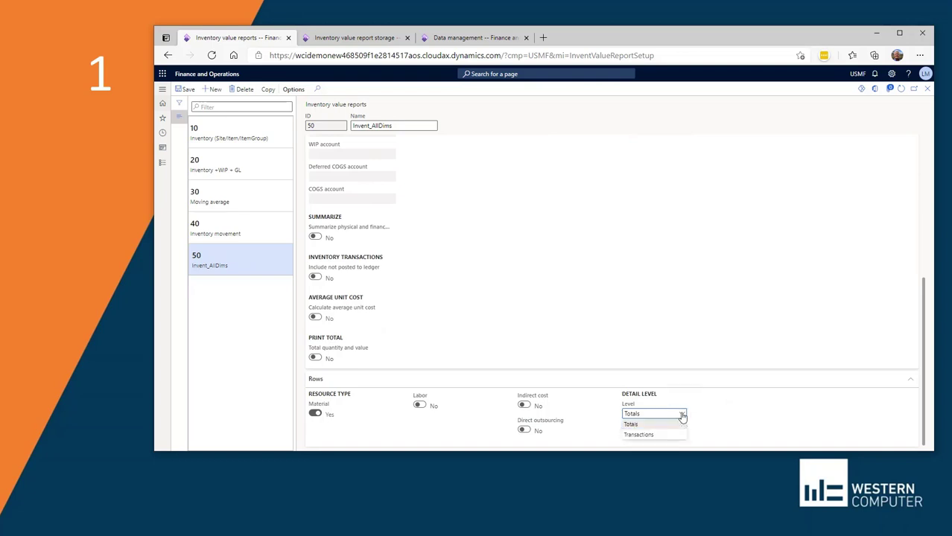
left_click(683, 416)
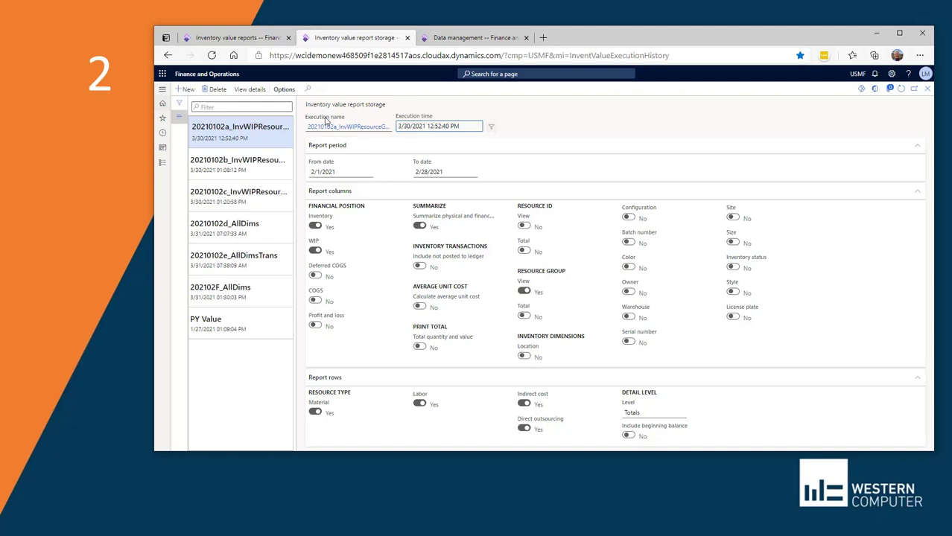
Generate a new stored inventory value report named 202102F_AllDims_New4 using report ID 50
left_click(189, 95)
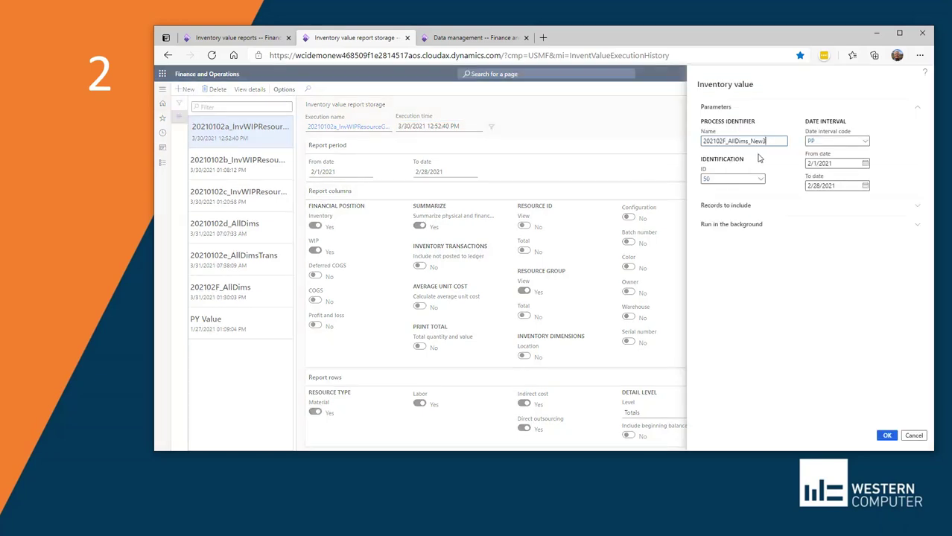
left_click(771, 143)
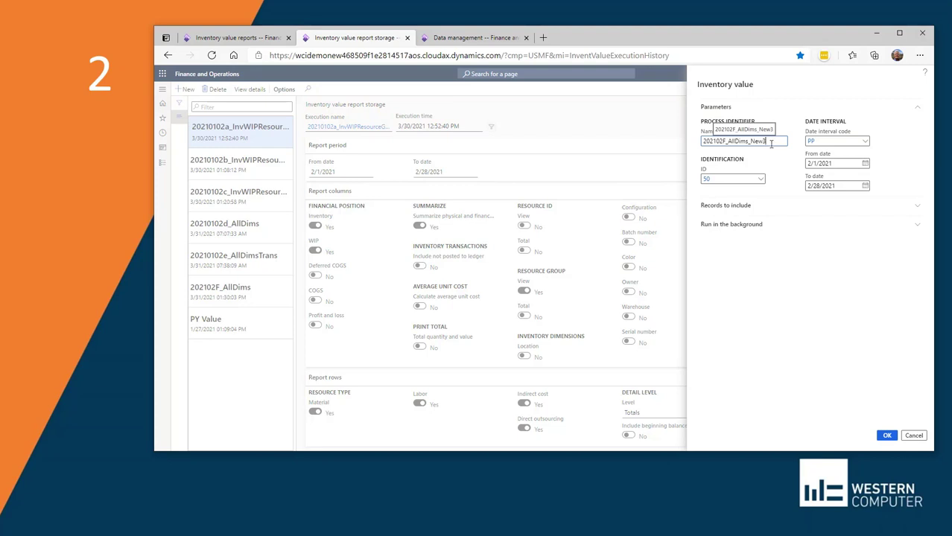
key("BackSpace")
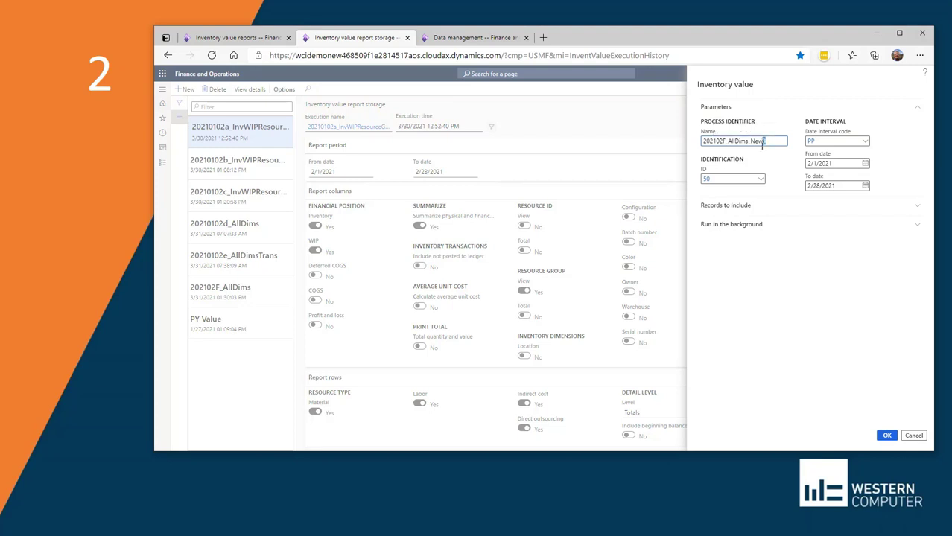
type("4")
left_click(764, 184)
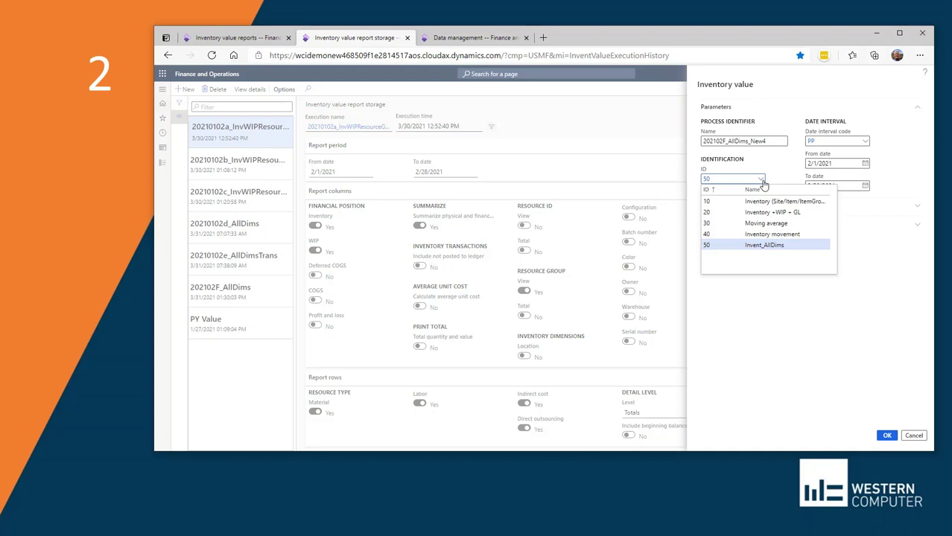
left_click(764, 184)
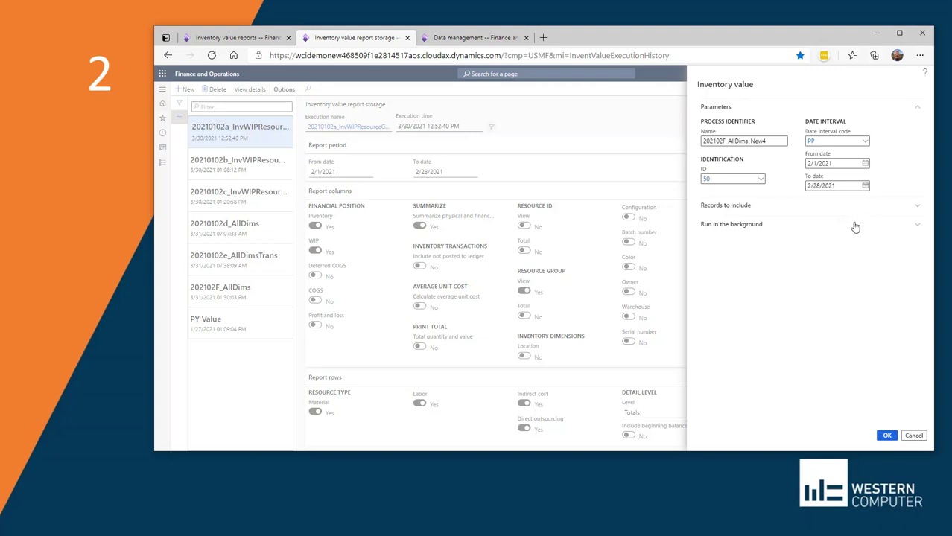
left_click(888, 438)
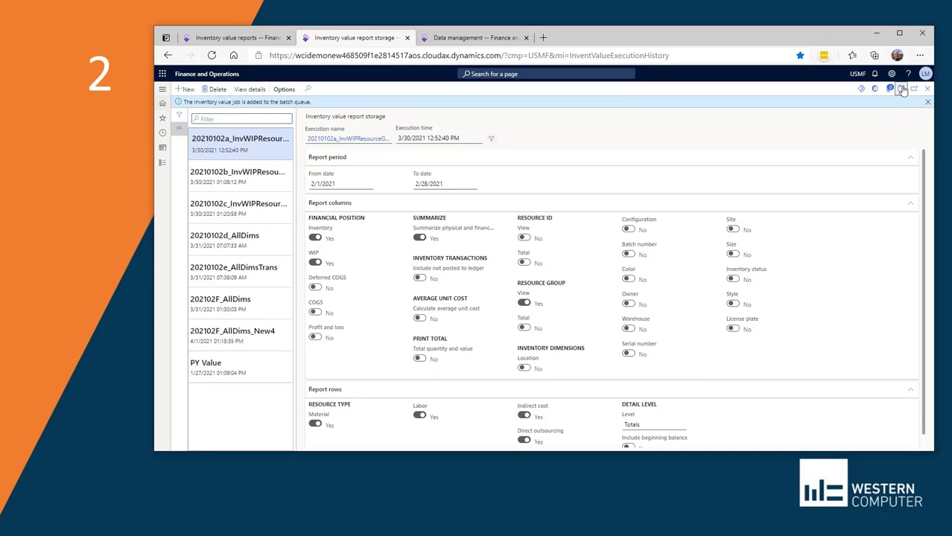
Refresh the stored reports and look through the detail lines of 202102F_AllDims_New4, closing them when done
left_click(902, 89)
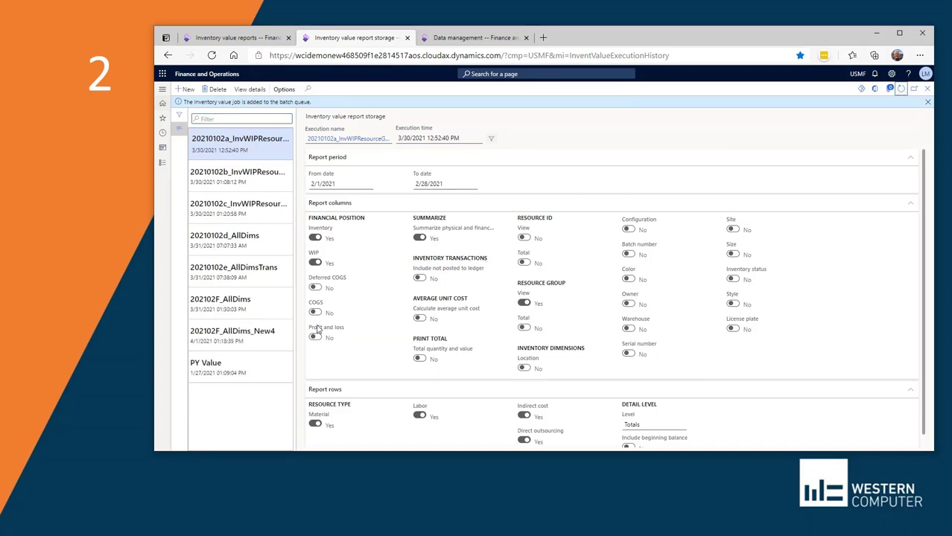
left_click(258, 338)
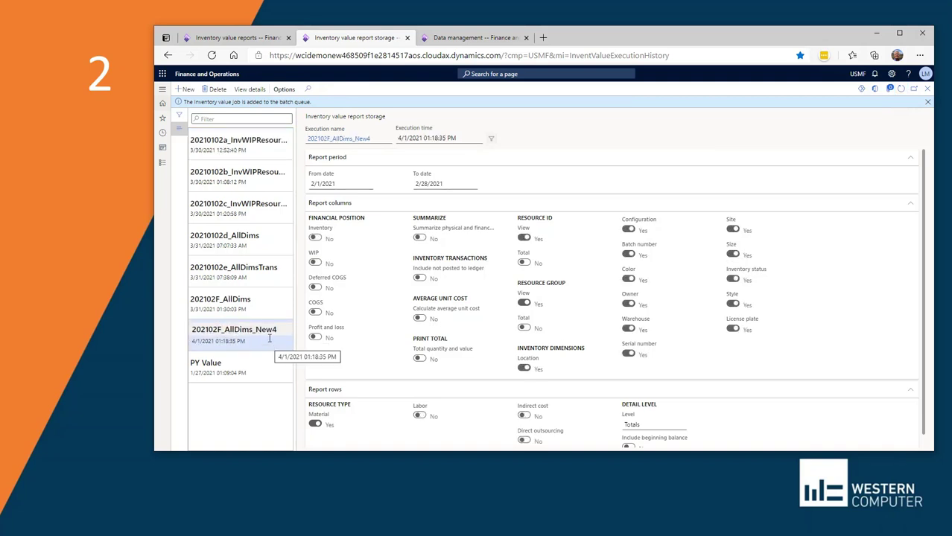
left_click(250, 89)
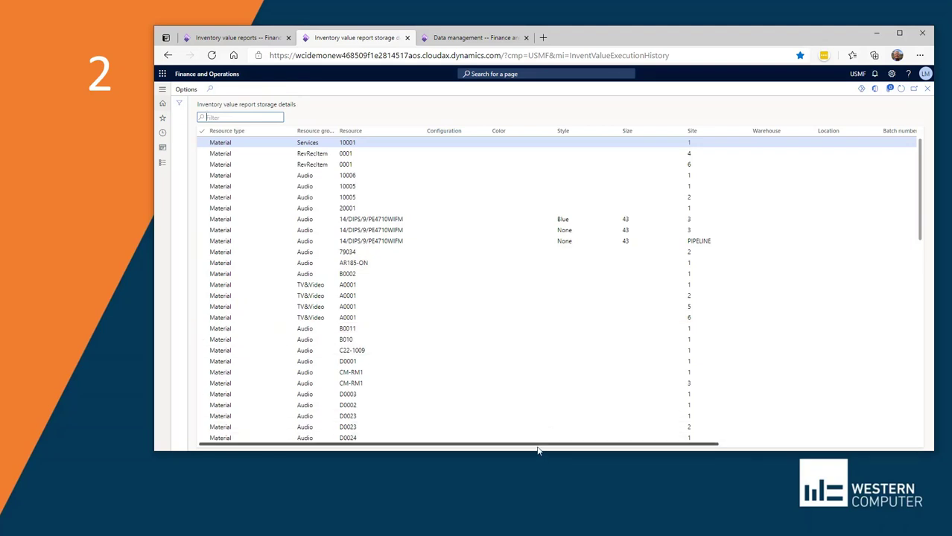
mouse_move(539, 449)
left_mouse_down()
mouse_move(670, 453)
mouse_move(555, 447)
left_mouse_up()
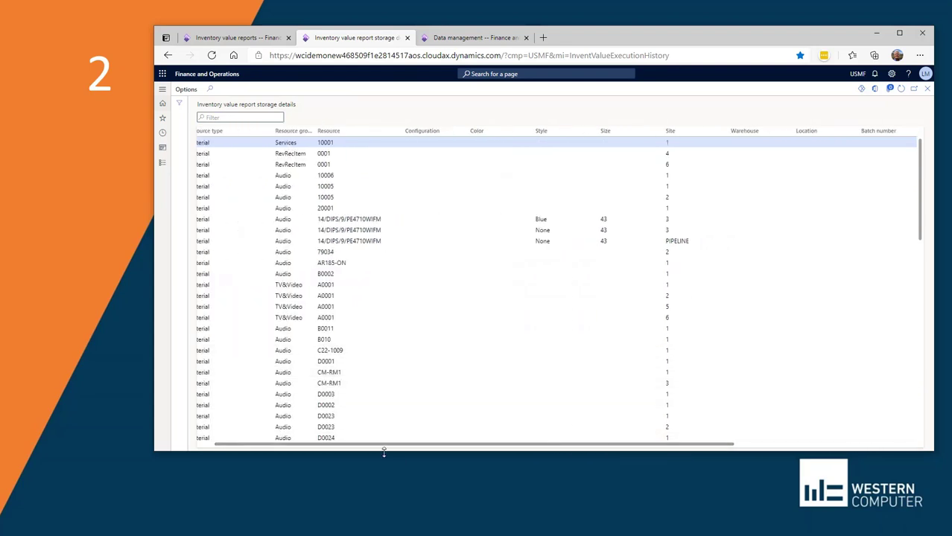
left_click_drag(387, 449, 346, 450)
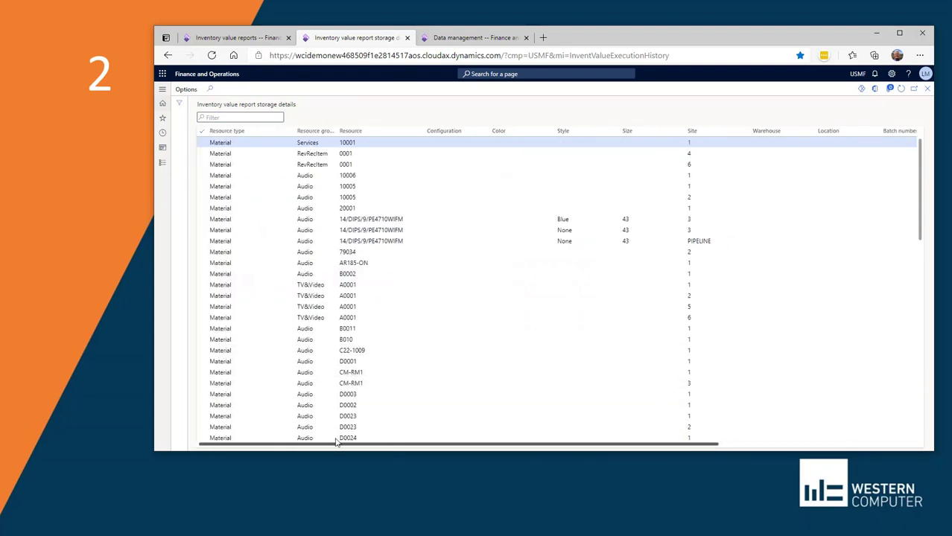
left_click(928, 89)
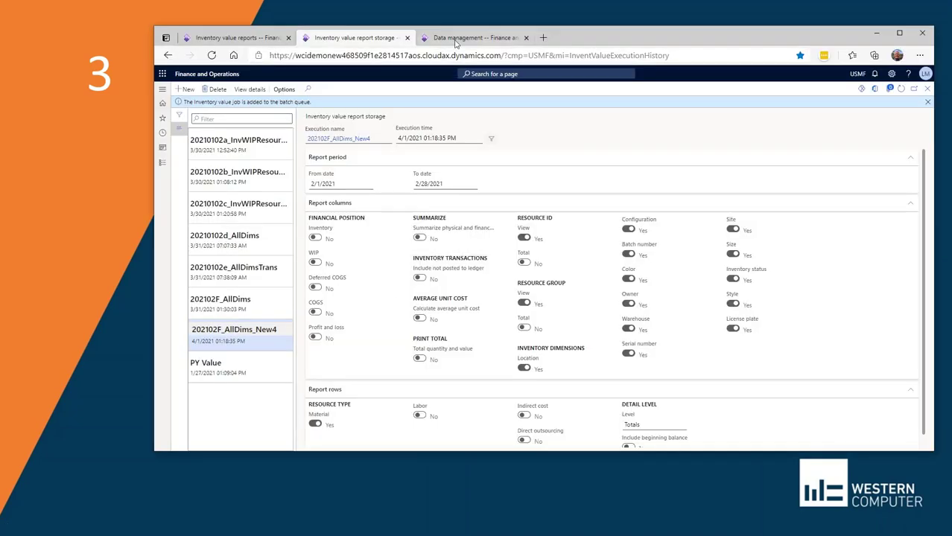
Switch to the Data management workspace and load the LM Report storage invent value export project
left_click(456, 39)
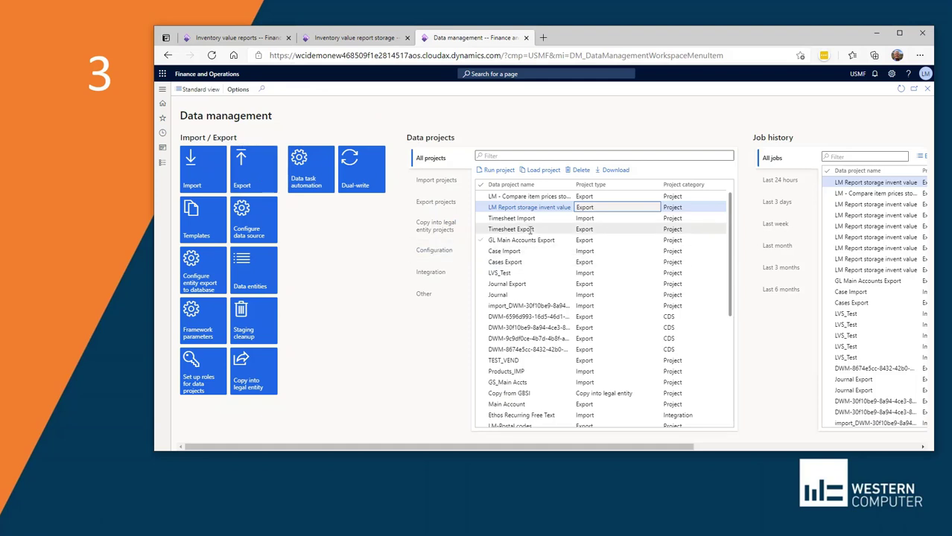
left_click(607, 209)
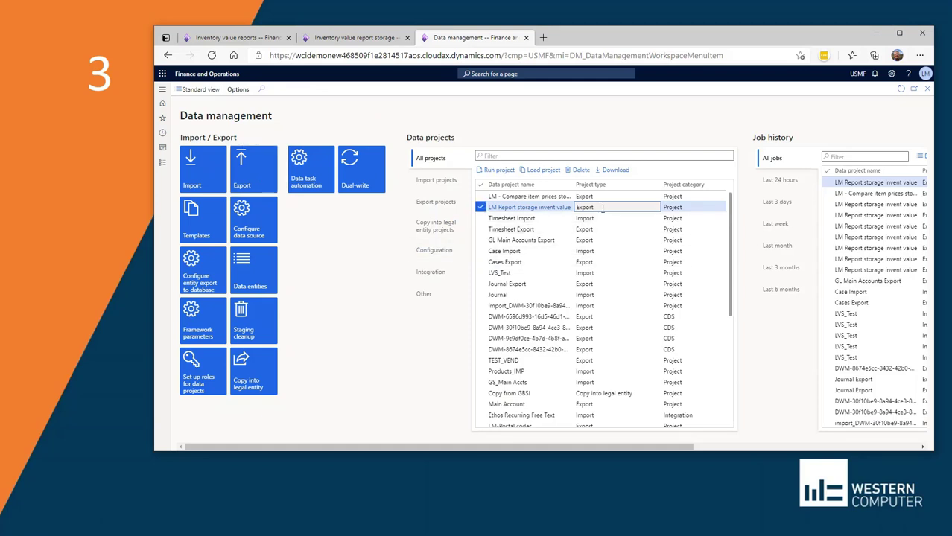
left_click(537, 172)
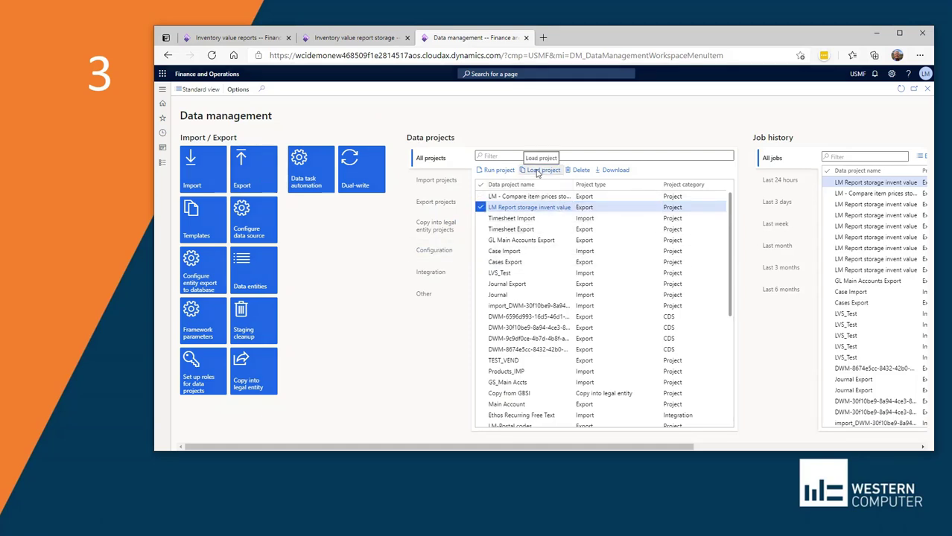
left_click(537, 171)
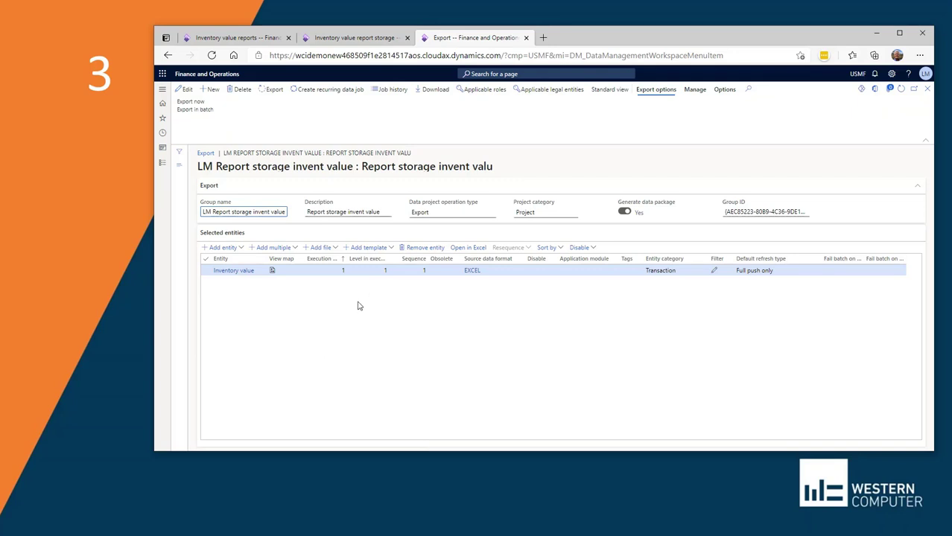
Set the Inventory value entity's Execution name filter criterion to 202102F_AllDims_New4
left_click(715, 275)
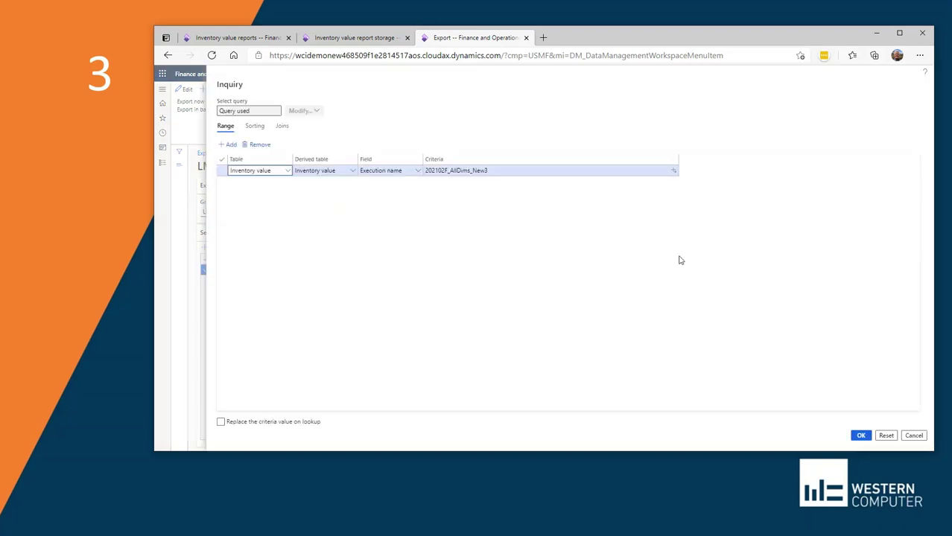
left_click(493, 169)
left_click_drag(493, 170, 391, 197)
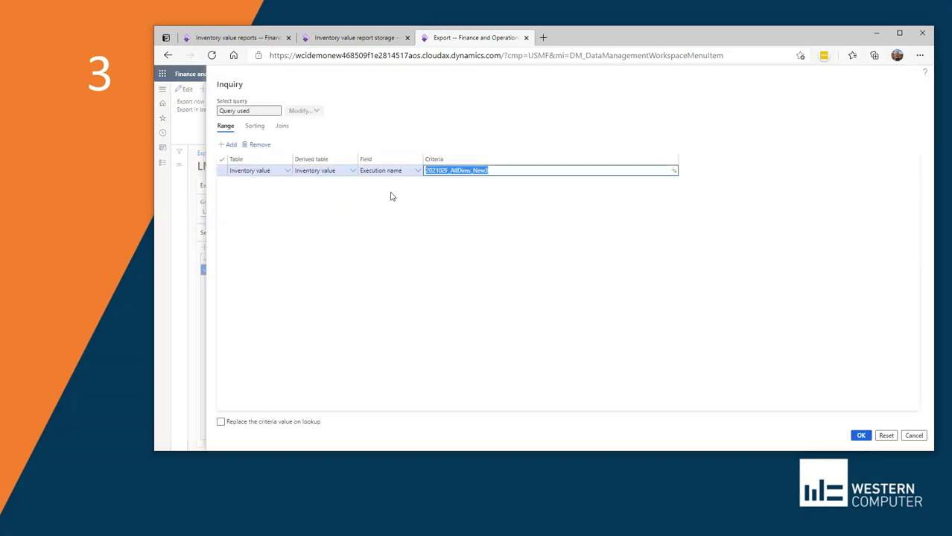
key("BackSpace")
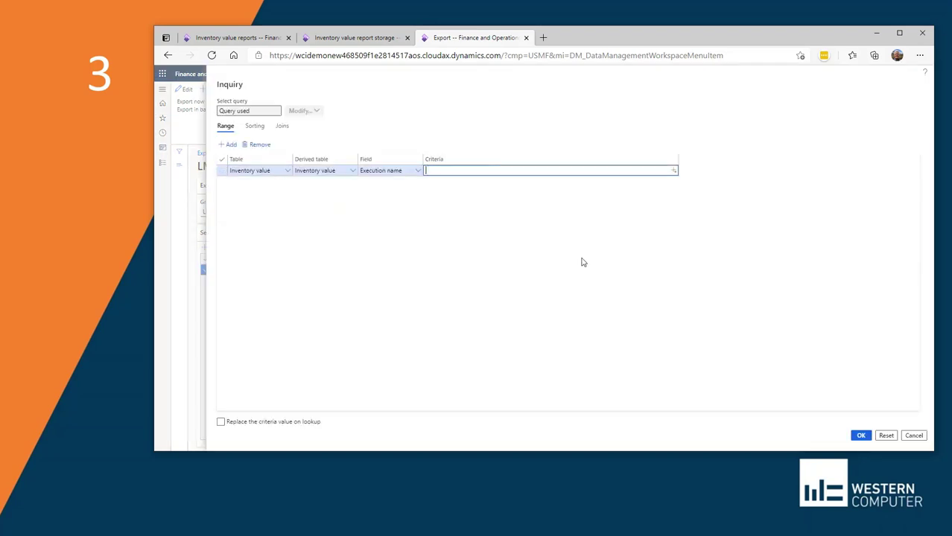
left_click(673, 171)
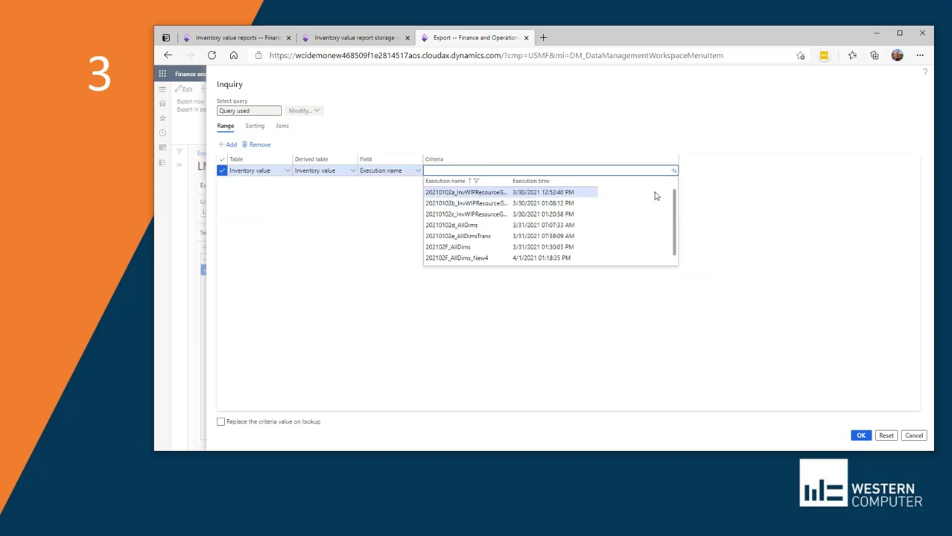
scroll(608, 237, "down", 1)
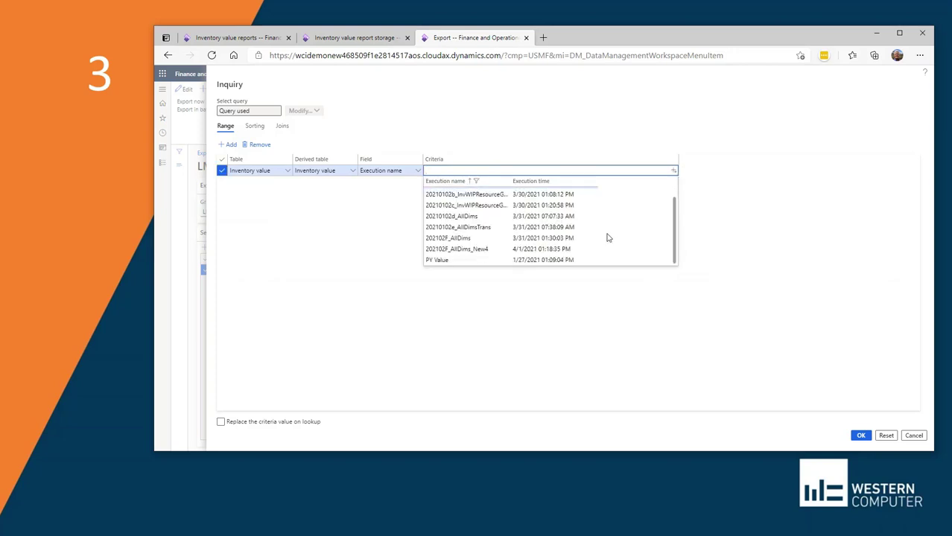
left_click(509, 249)
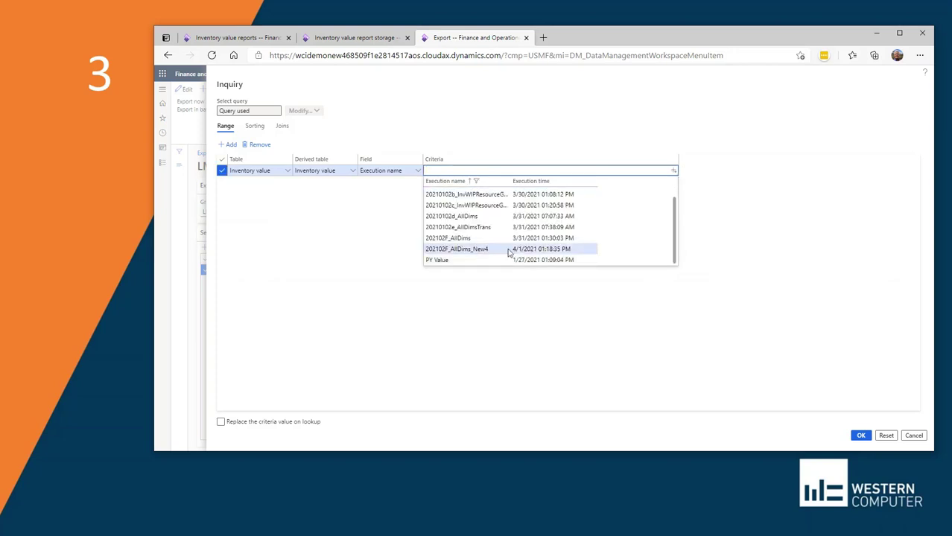
left_click(861, 436)
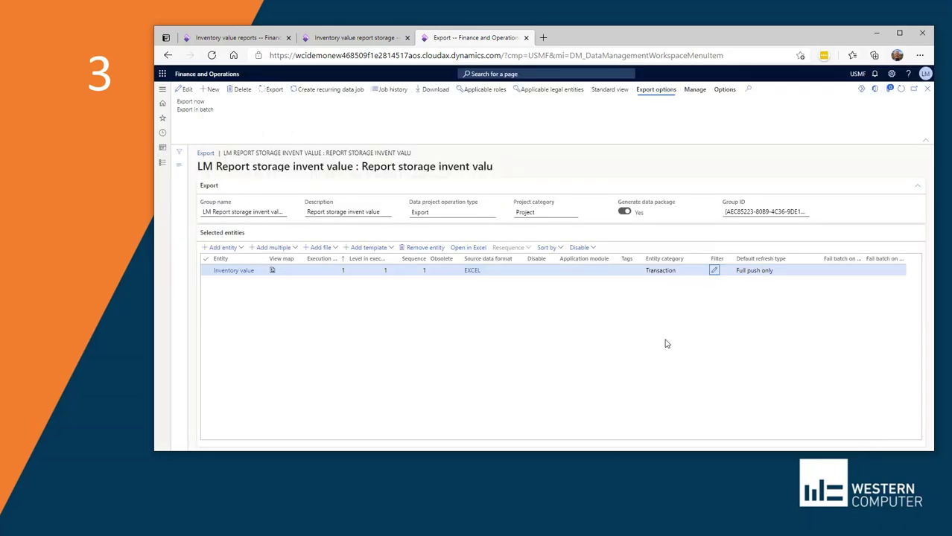
Run the project's export immediately and download the resulting data package
left_click(197, 102)
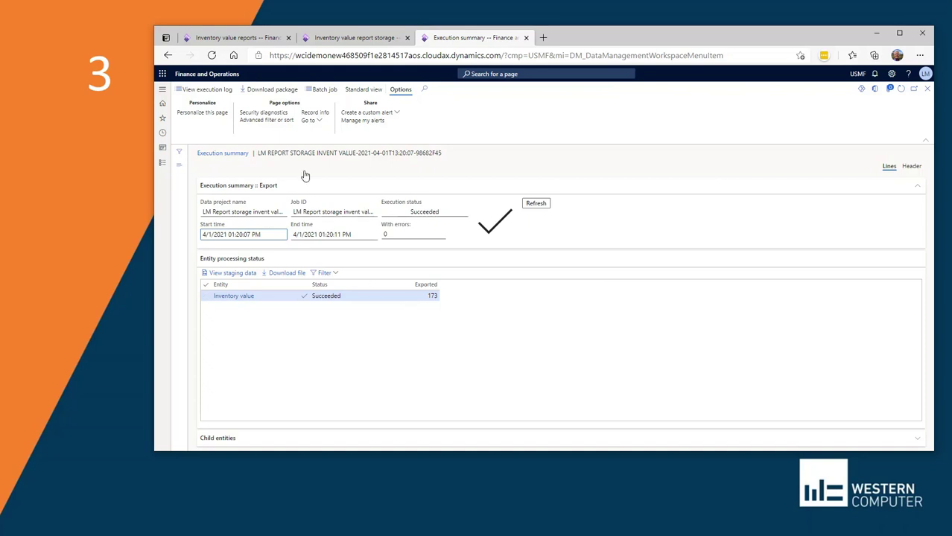
left_click(272, 90)
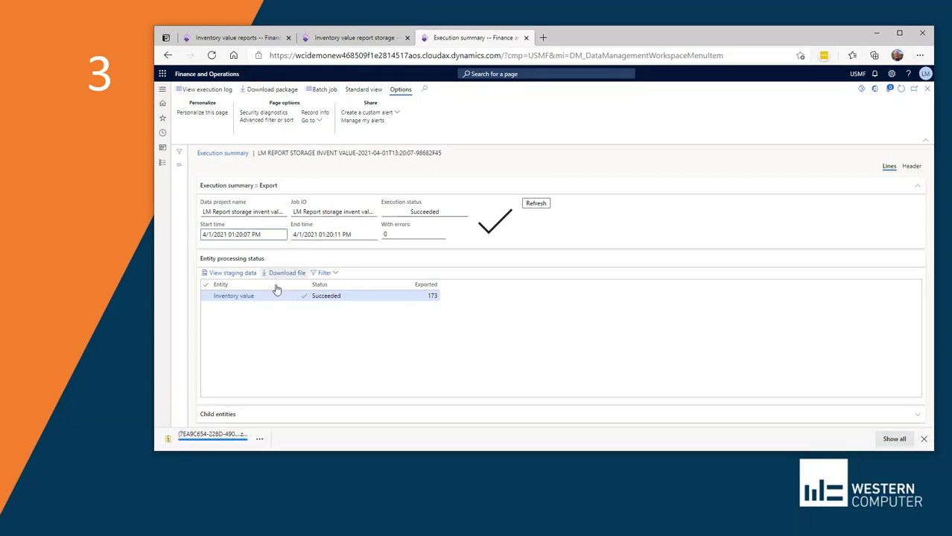
Open the downloaded Inventory value workbook in Excel and enable editing
left_click(216, 436)
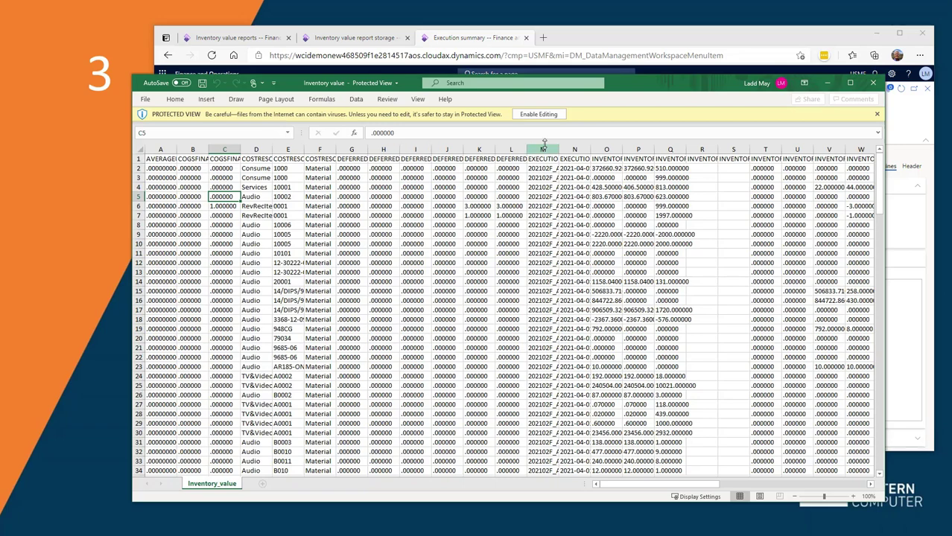
left_click(538, 114)
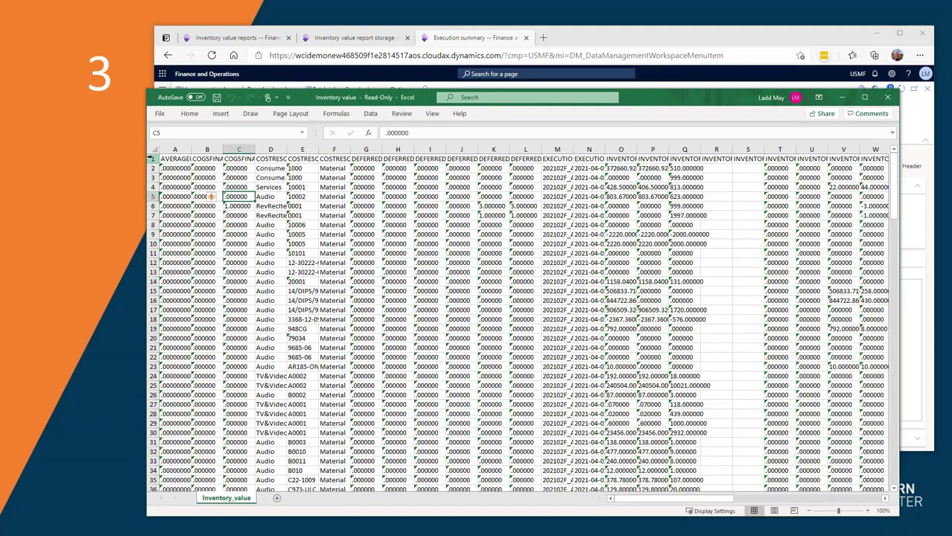
Select the header row of the Inventory_value sheet to check how many columns were exported
left_click(151, 159)
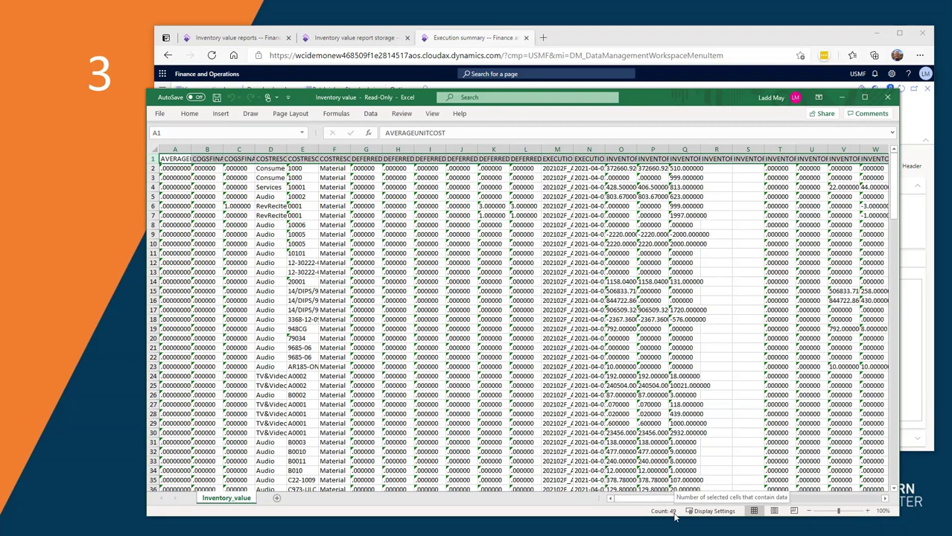
double_click(646, 94)
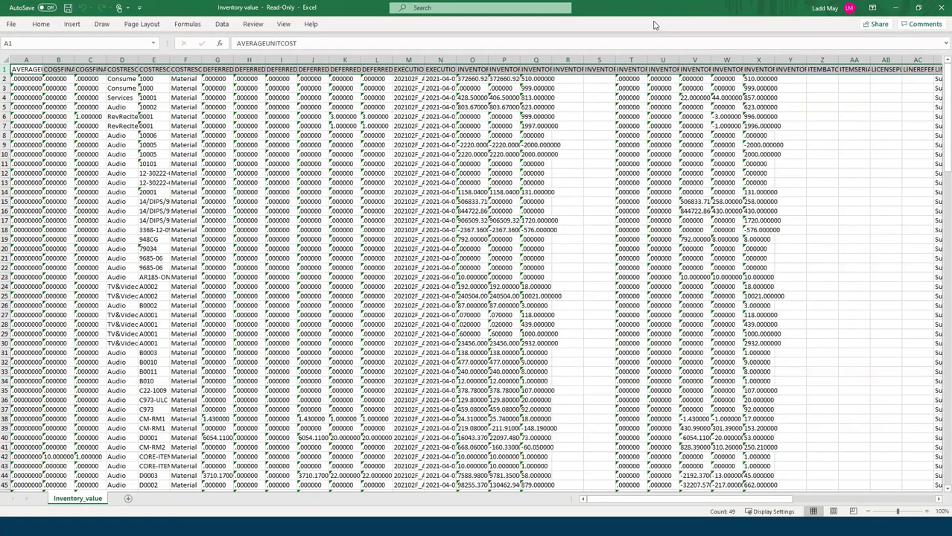
double_click(654, 16)
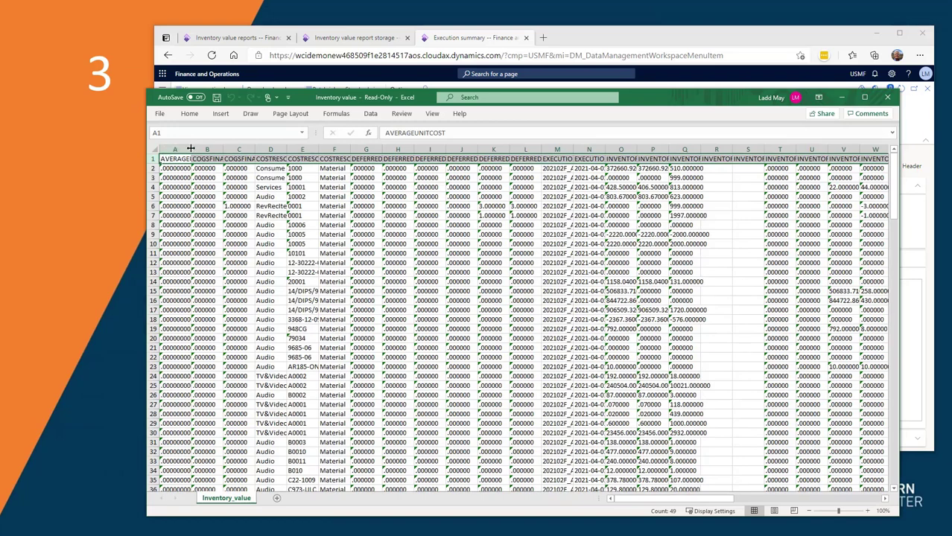
Auto-fit the width of all columns on the Inventory_value sheet to their contents
left_click(152, 152)
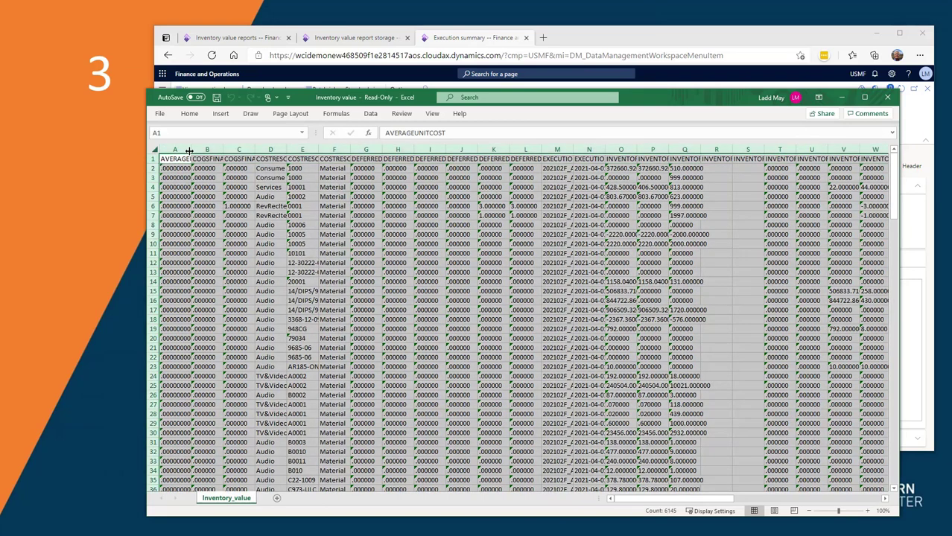
double_click(190, 150)
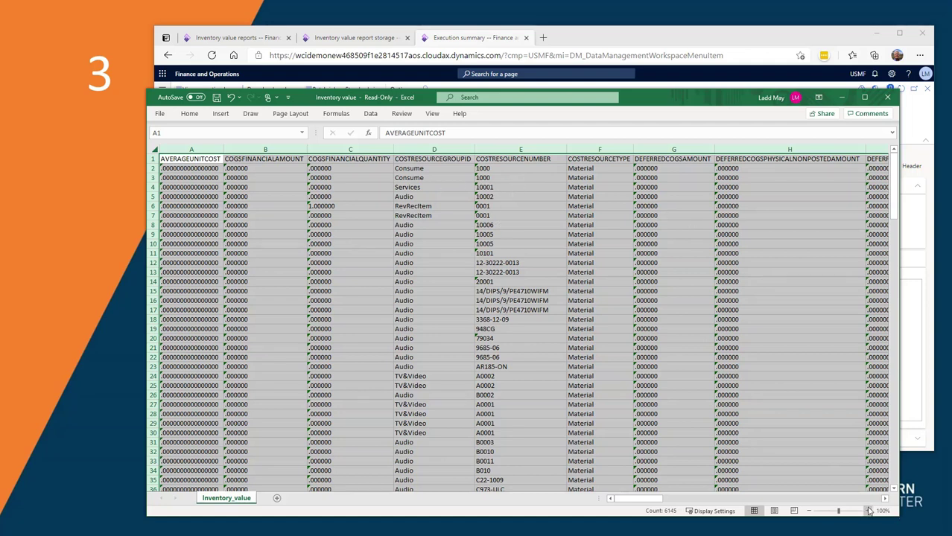
Examine the exported columns across the sheet, including inventory amounts and quantities, operational site, product color, size and style, warehouse and WIP fields
left_click(865, 499)
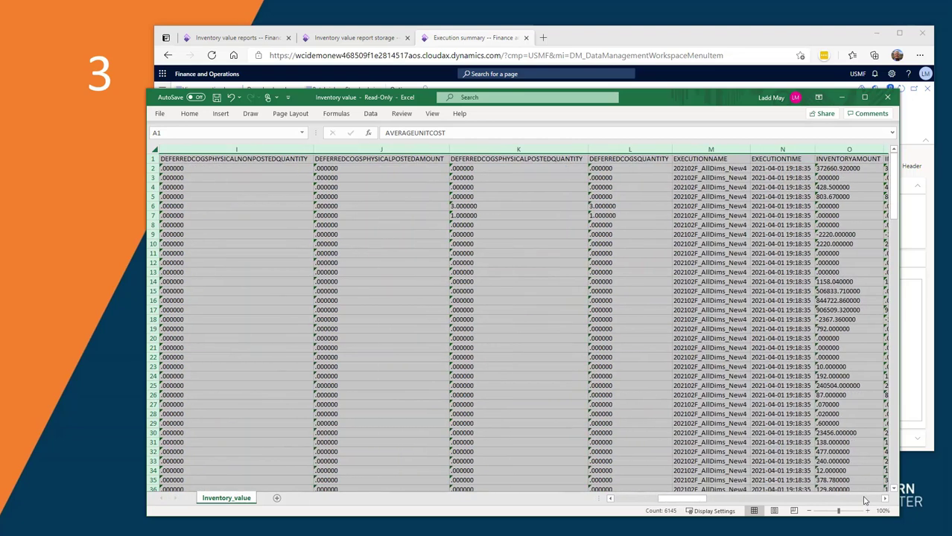
left_click(864, 499)
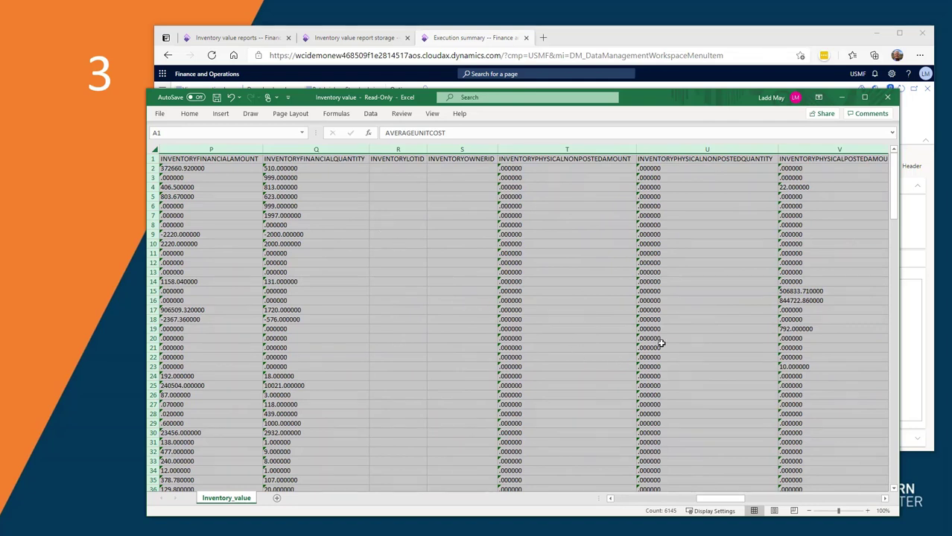
left_click(853, 500)
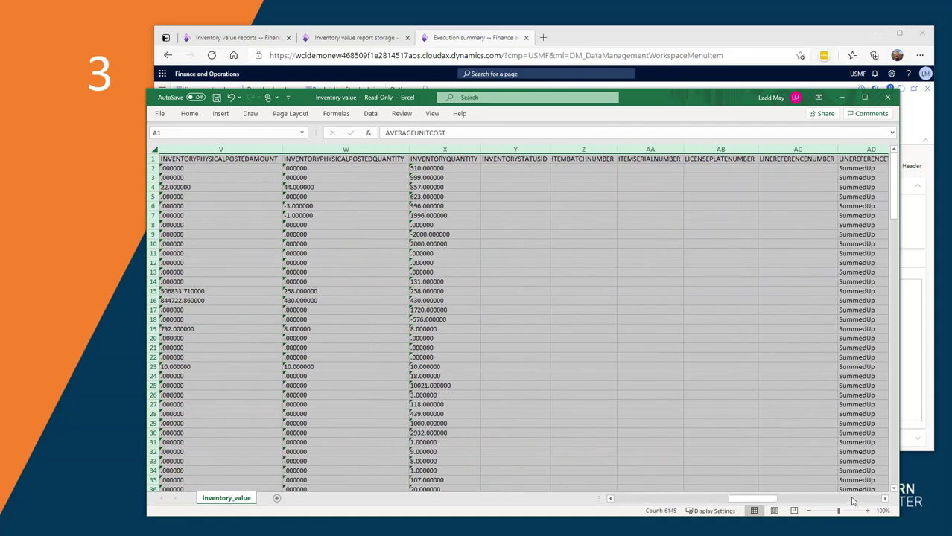
left_click(853, 500)
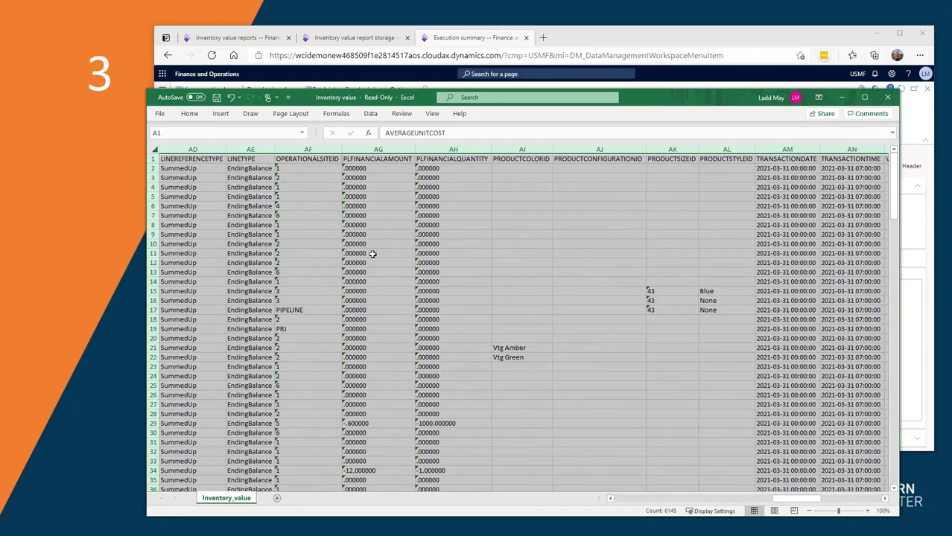
left_click(298, 168)
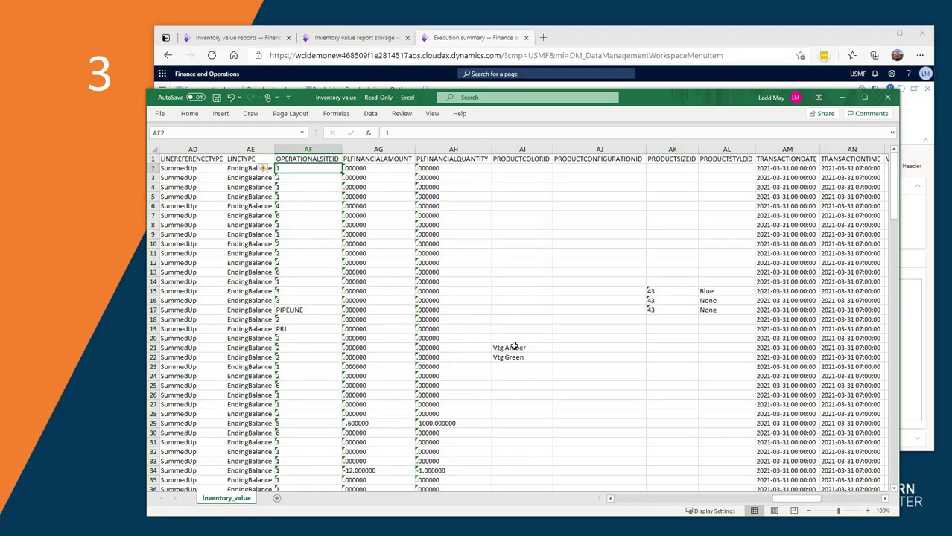
left_click_drag(739, 289, 527, 356)
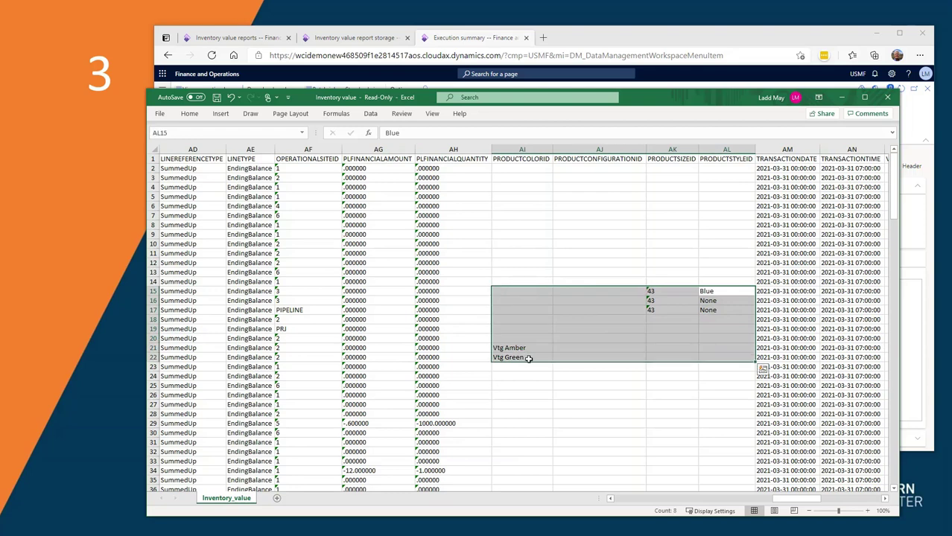
left_click(836, 501)
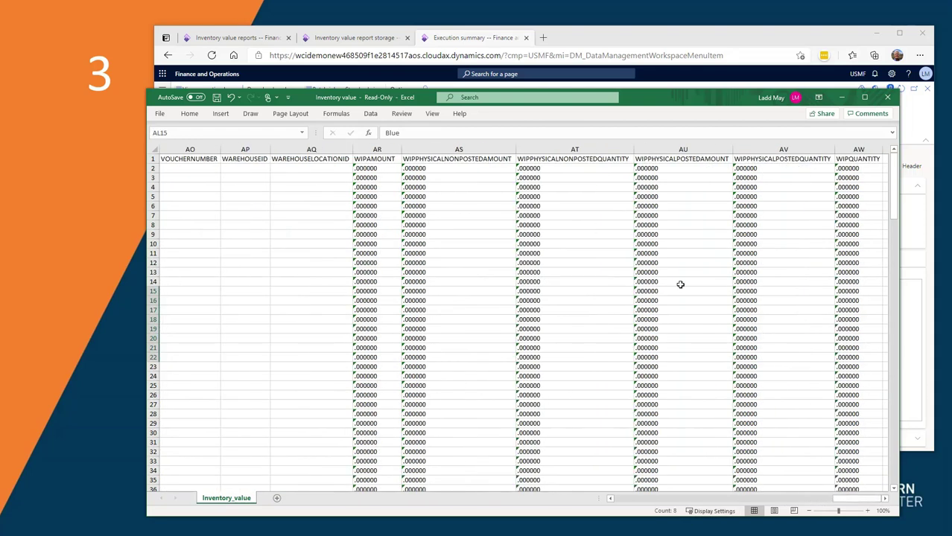
scroll(621, 290, "down", 5)
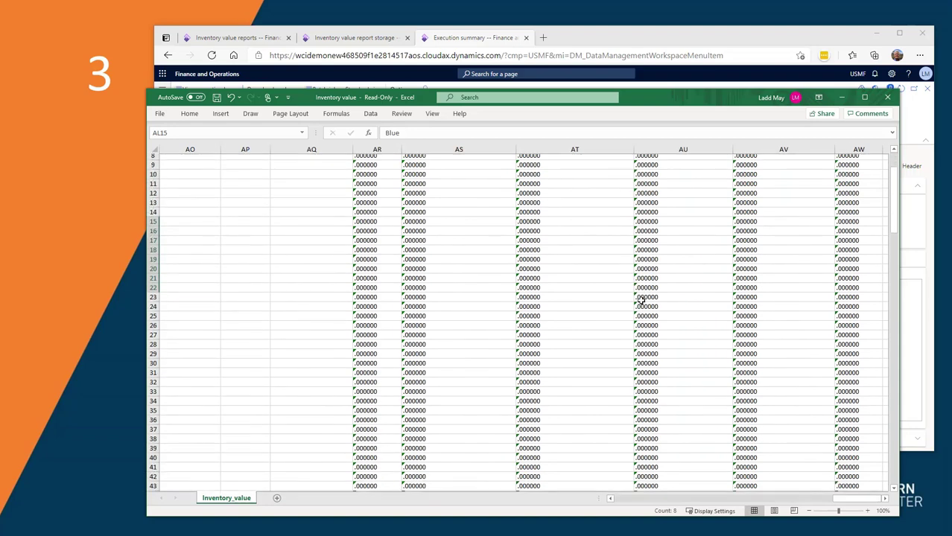